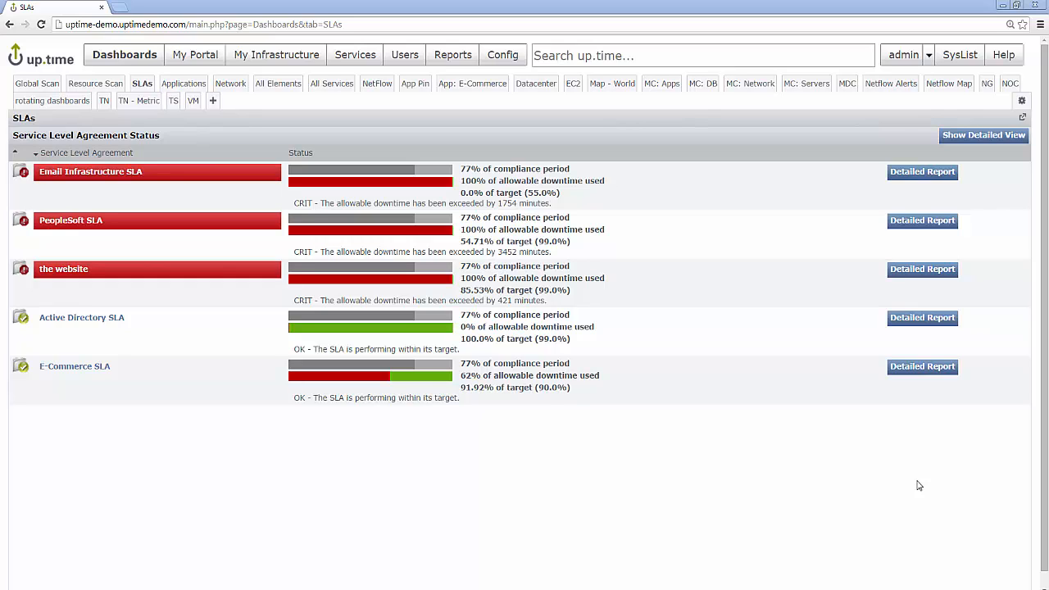
Step: Check My Infrastructure, then bring up the Users page listing accounts, groups and roles
click(267, 62)
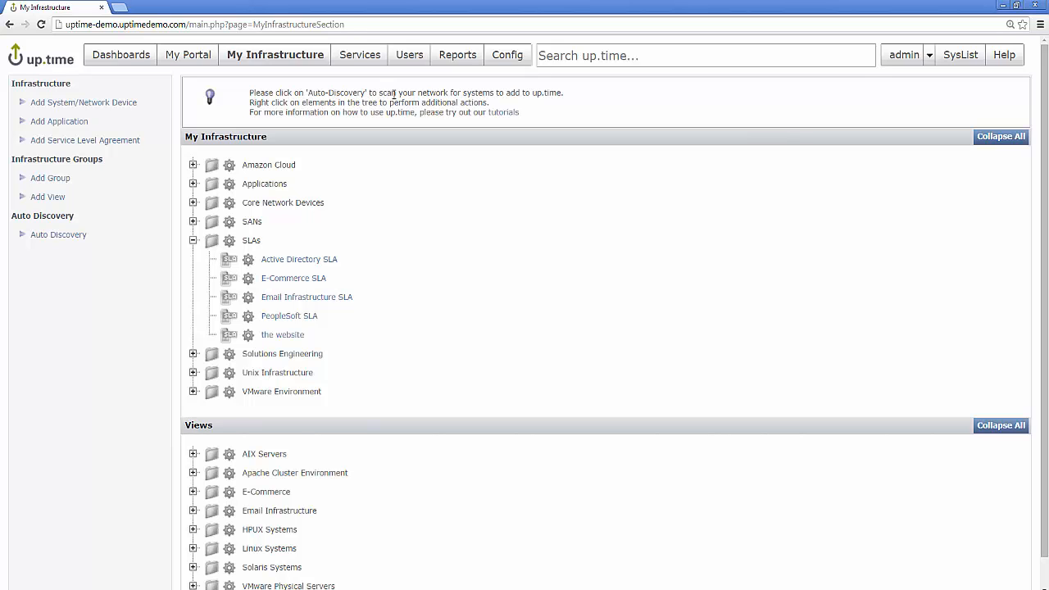
click(410, 63)
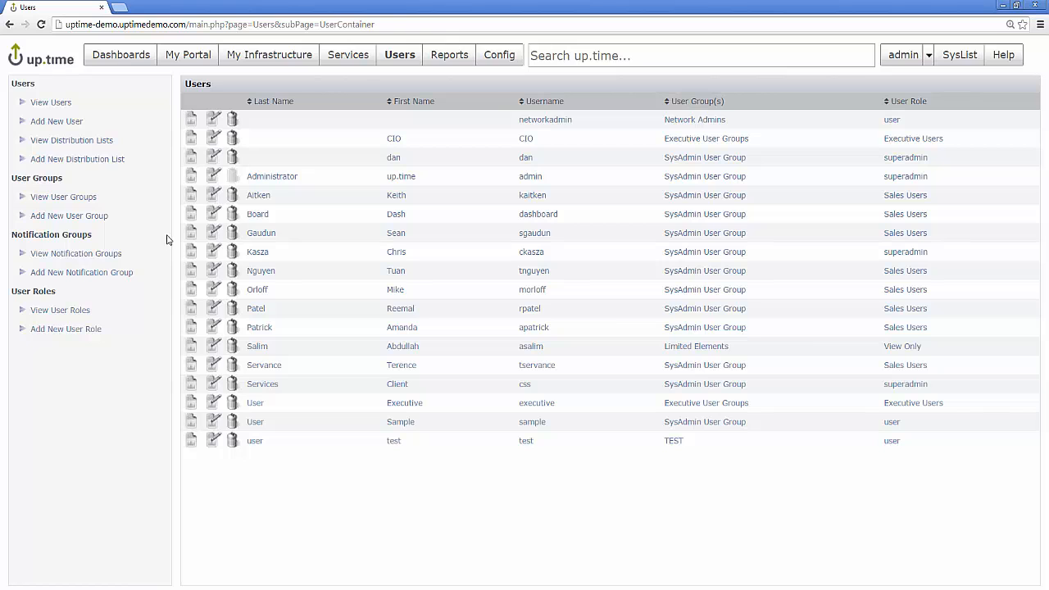
Step: Start a new user group named justSLAs
click(103, 217)
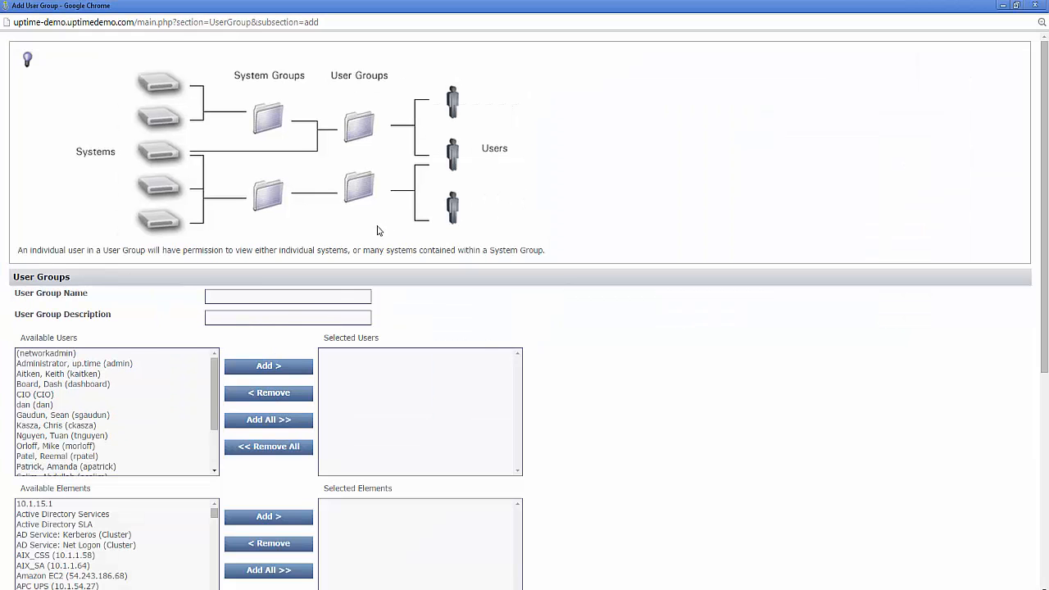
click(278, 293)
text(justSLAs)
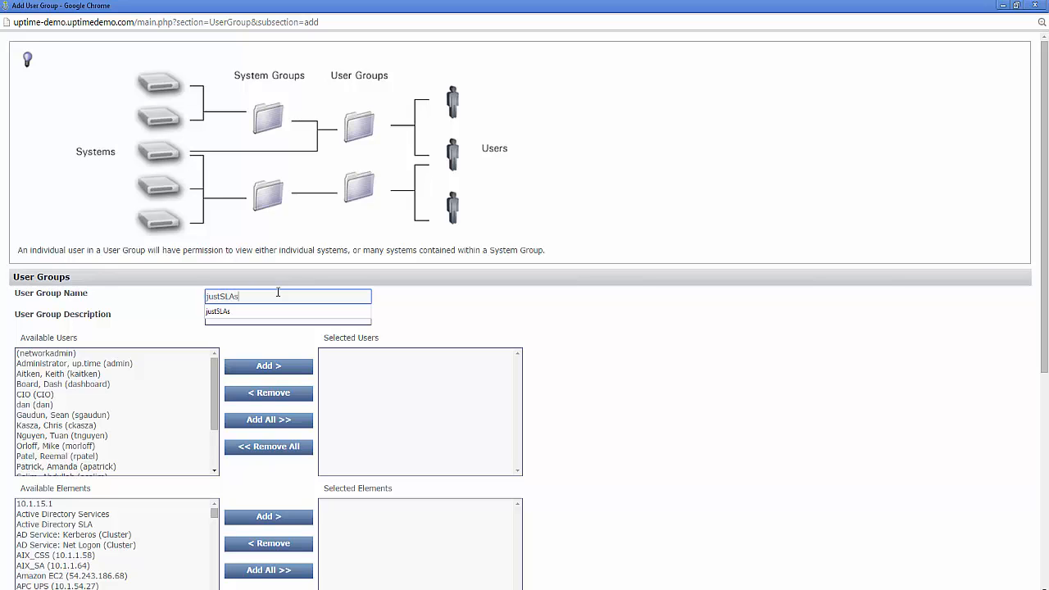
key(Tab)
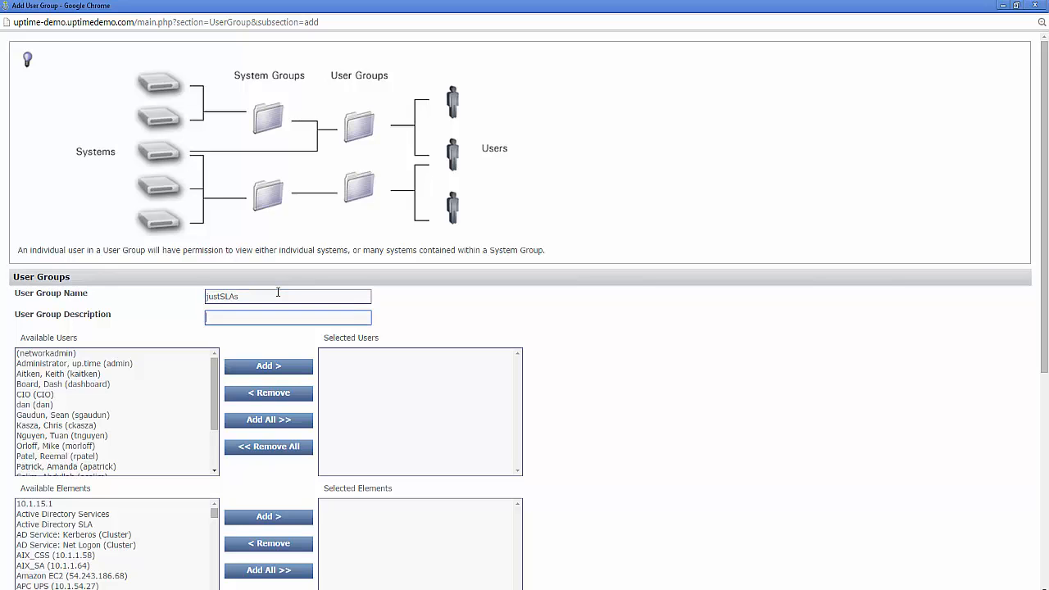
Step: Add SLAs to the group's selected element groups and save the justSLAs group
scroll(540, 308, down, 3)
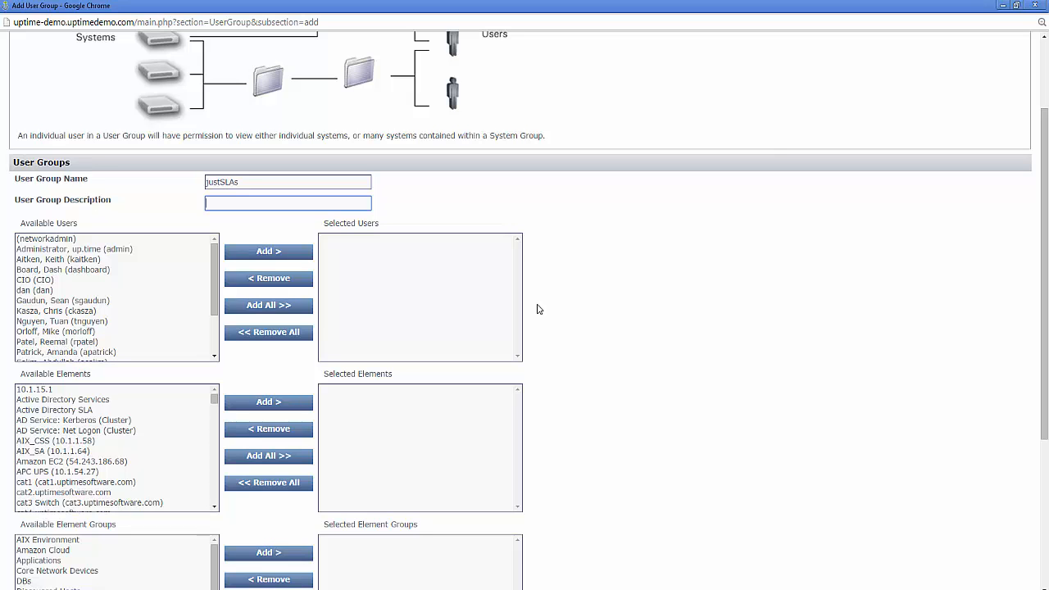
scroll(539, 309, down, 6)
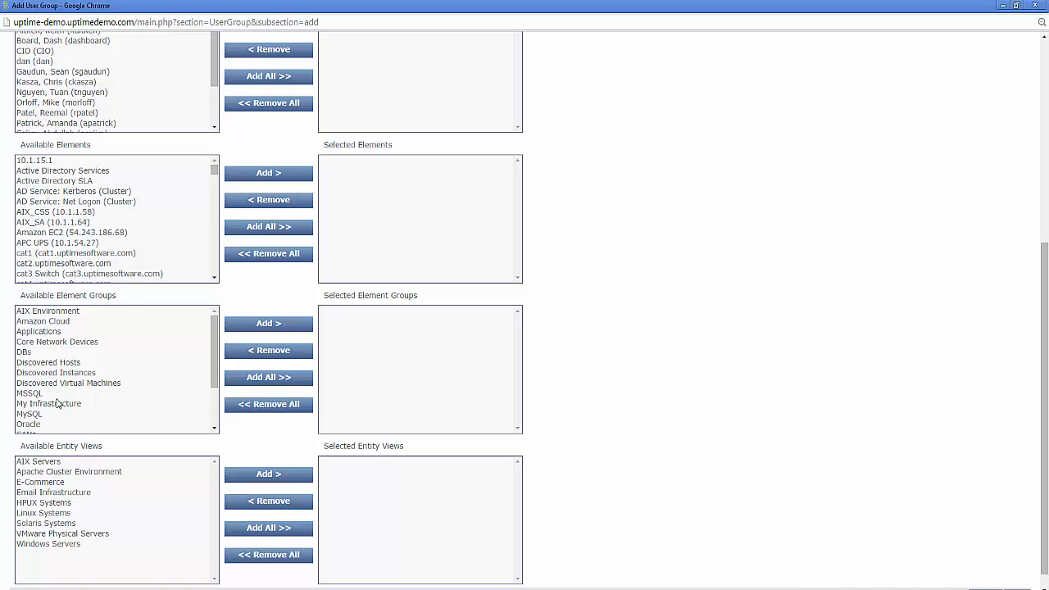
scroll(57, 399, down, 2)
click(25, 382)
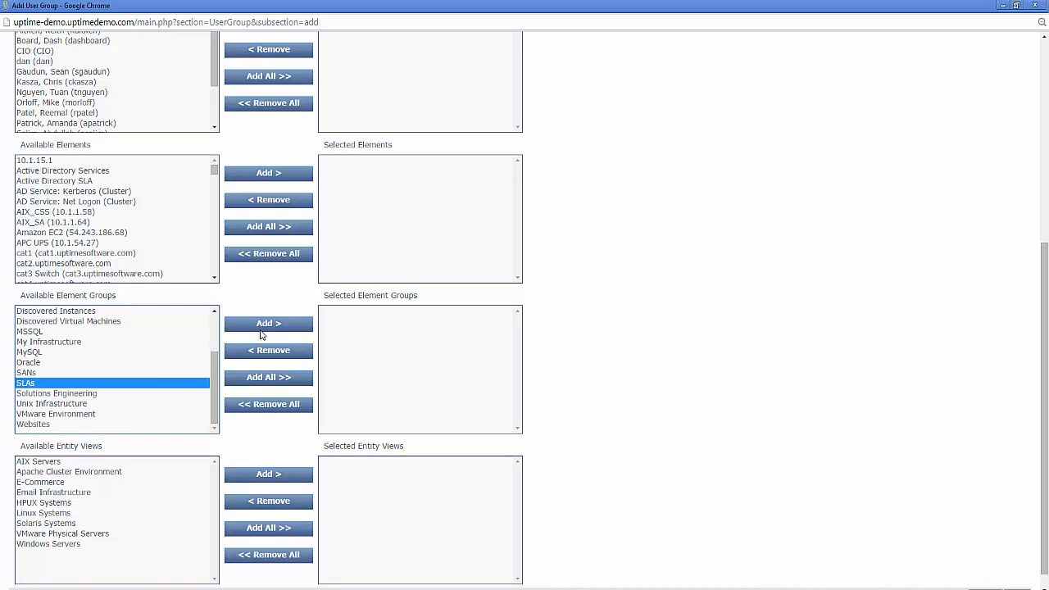
click(287, 326)
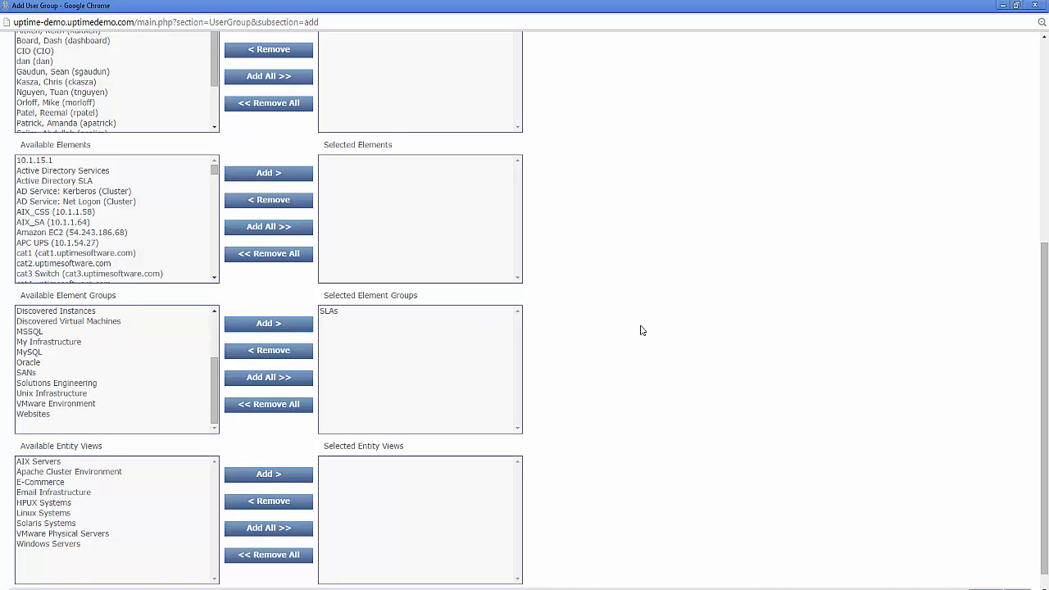
scroll(642, 330, down, 2)
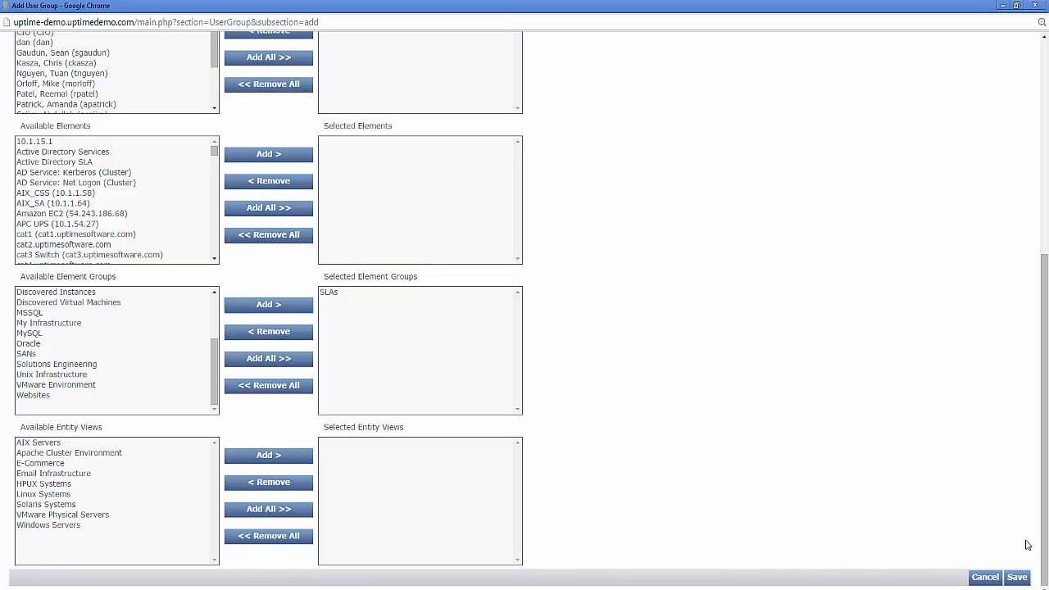
click(1016, 579)
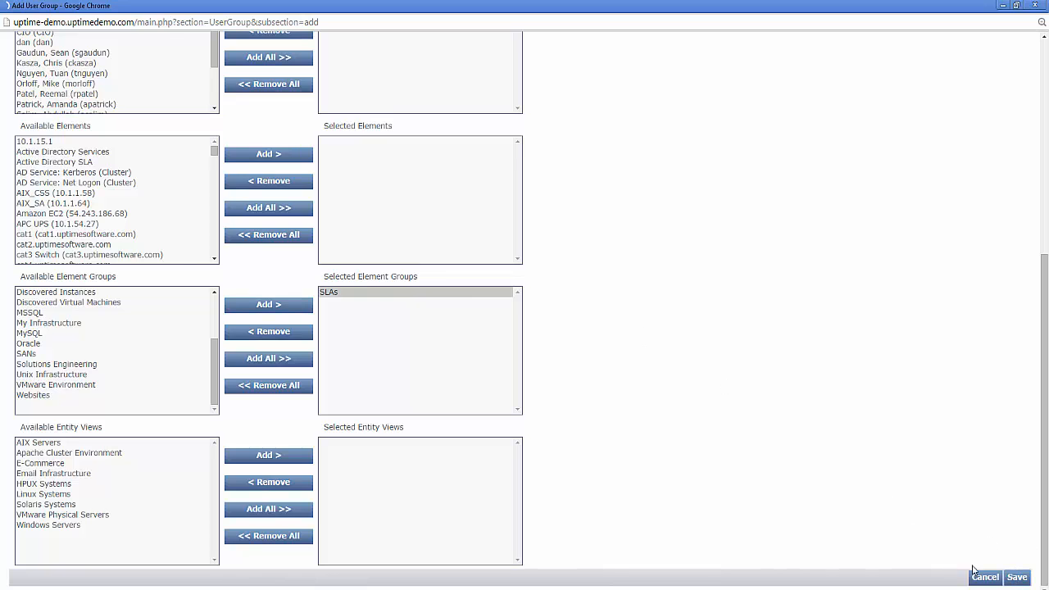
click(1001, 338)
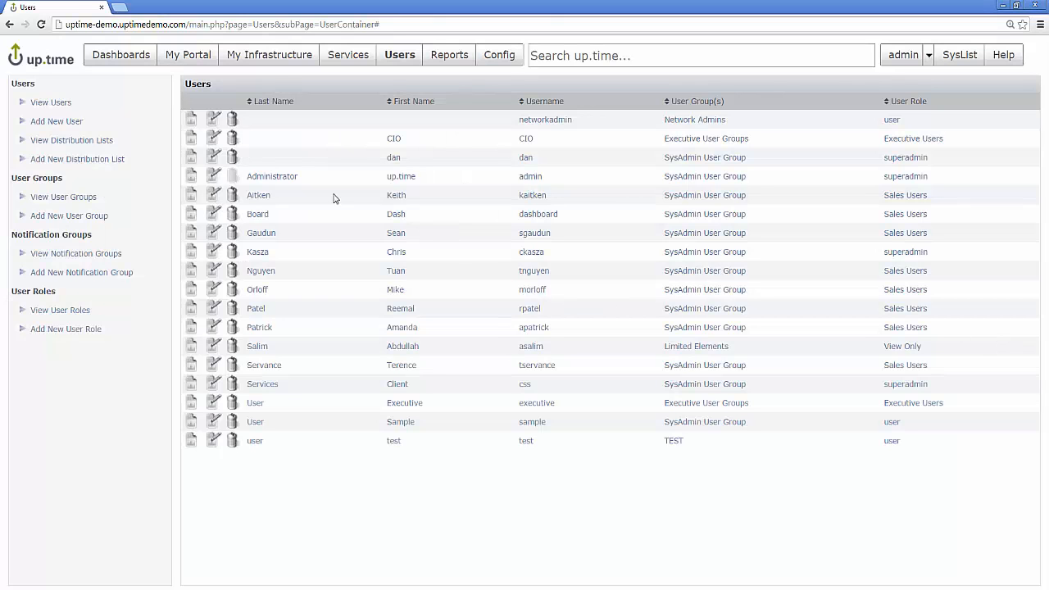
Step: Start a new user account, replacing the autofilled username and entering a password
click(56, 122)
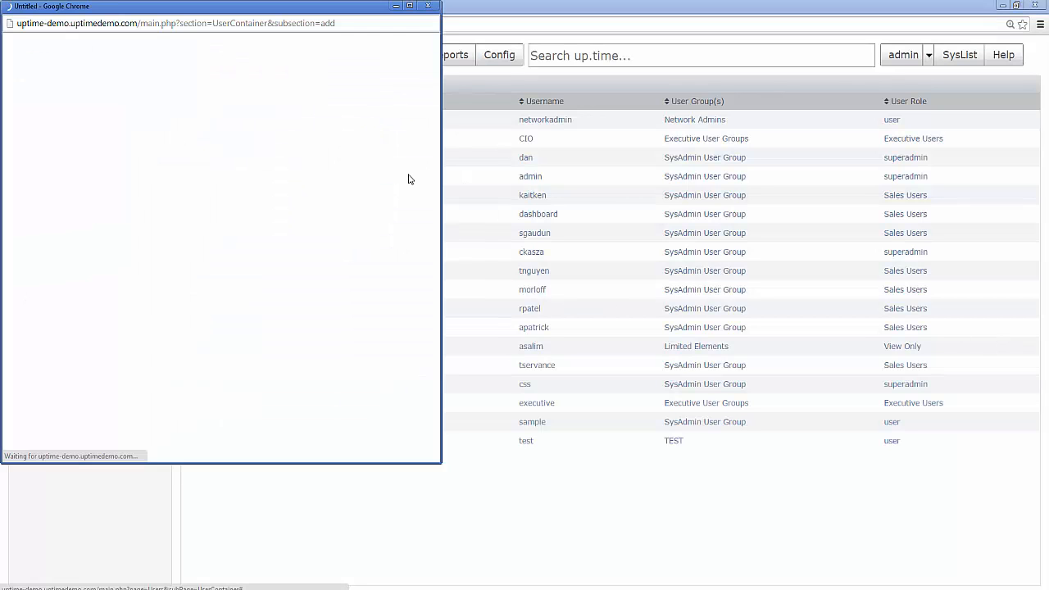
drag(268, 11, 489, 78)
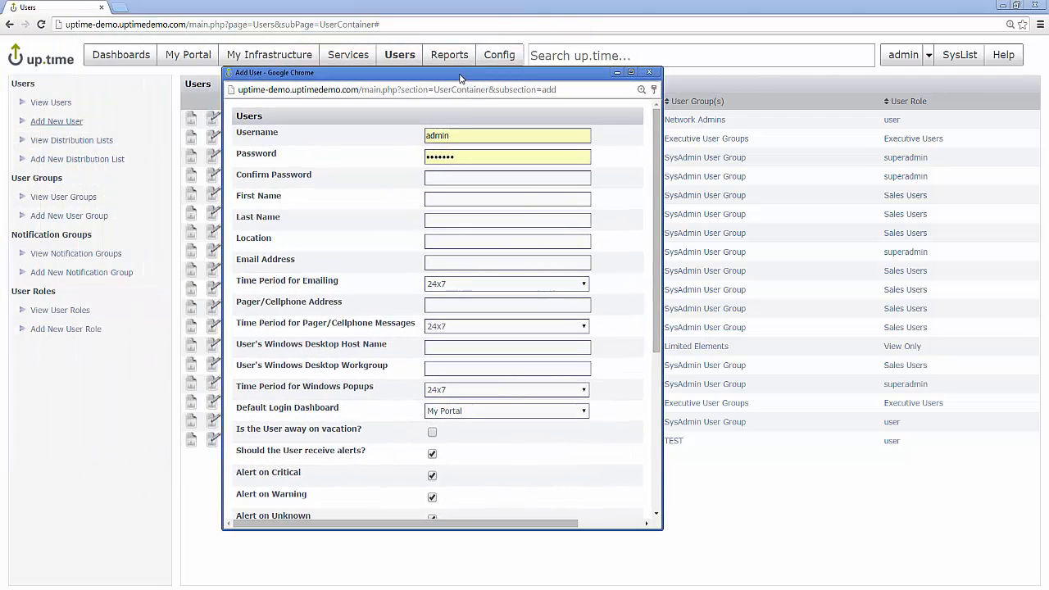
double_click(442, 135)
key(BackSpace)
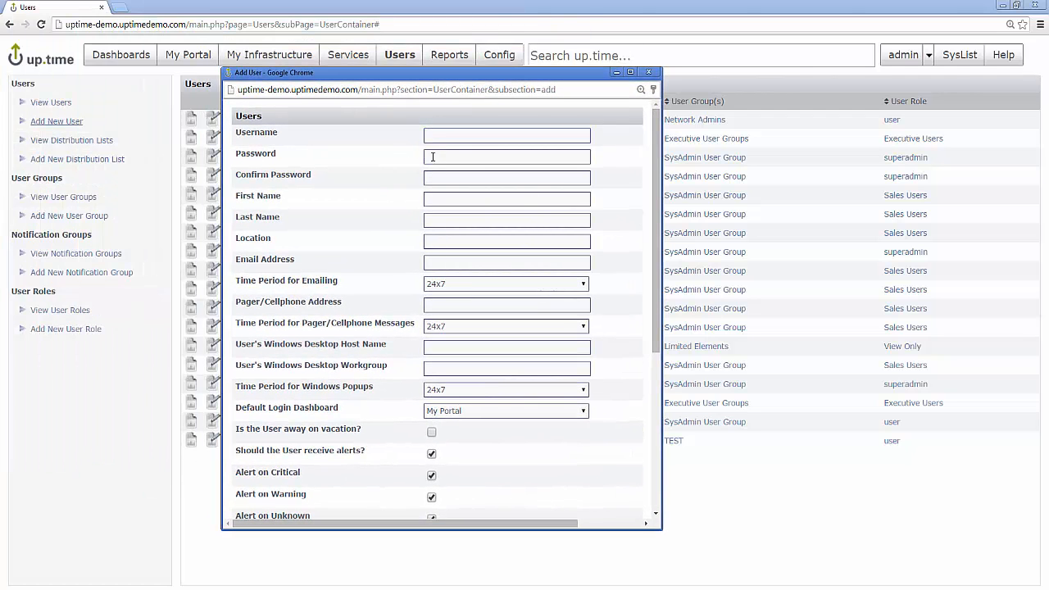
click(442, 138)
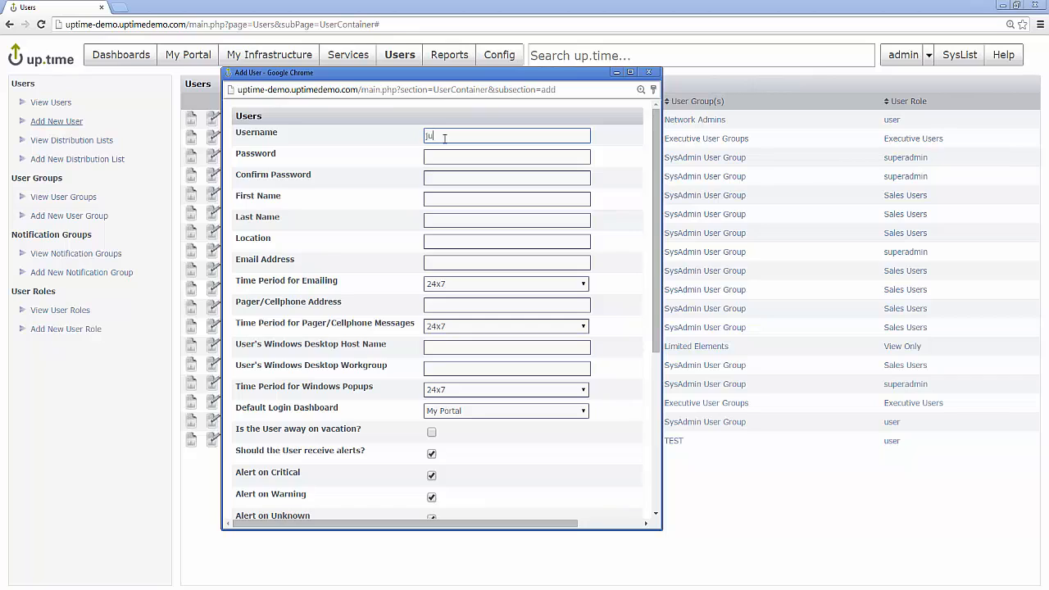
text(JustStAs)
key(Tab)
text(••••••)
key(Tab)
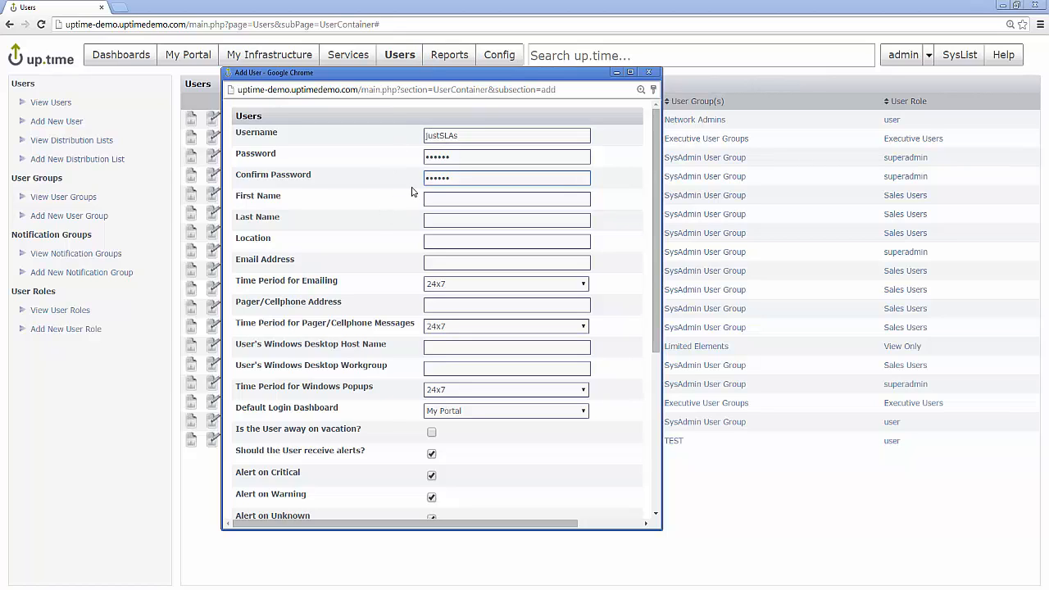
Step: Turn off alerts for the user and give it the View Only role
scroll(375, 195, down, 3)
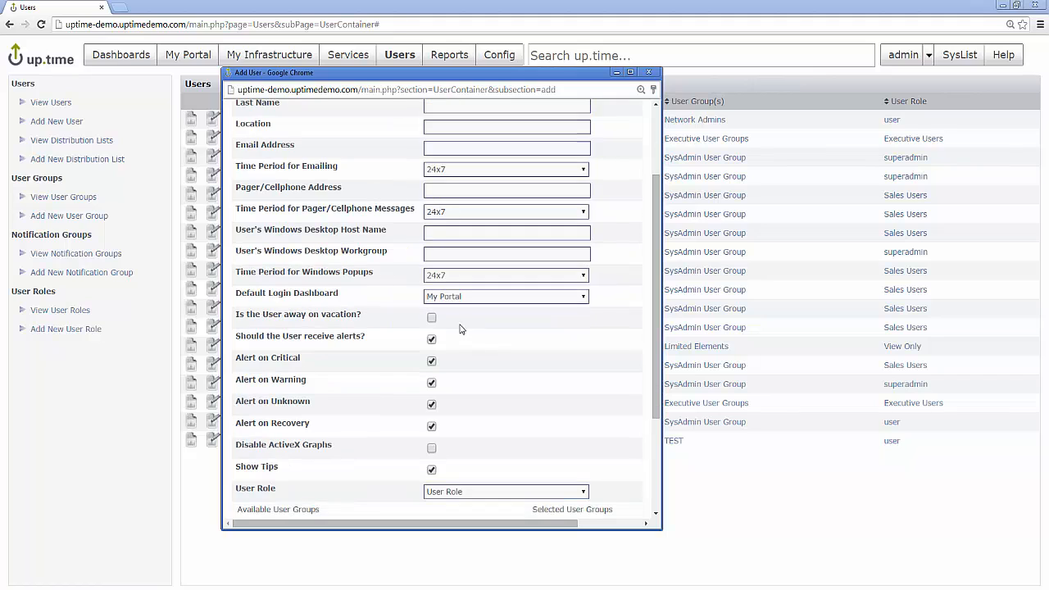
click(432, 340)
scroll(328, 334, down, 3)
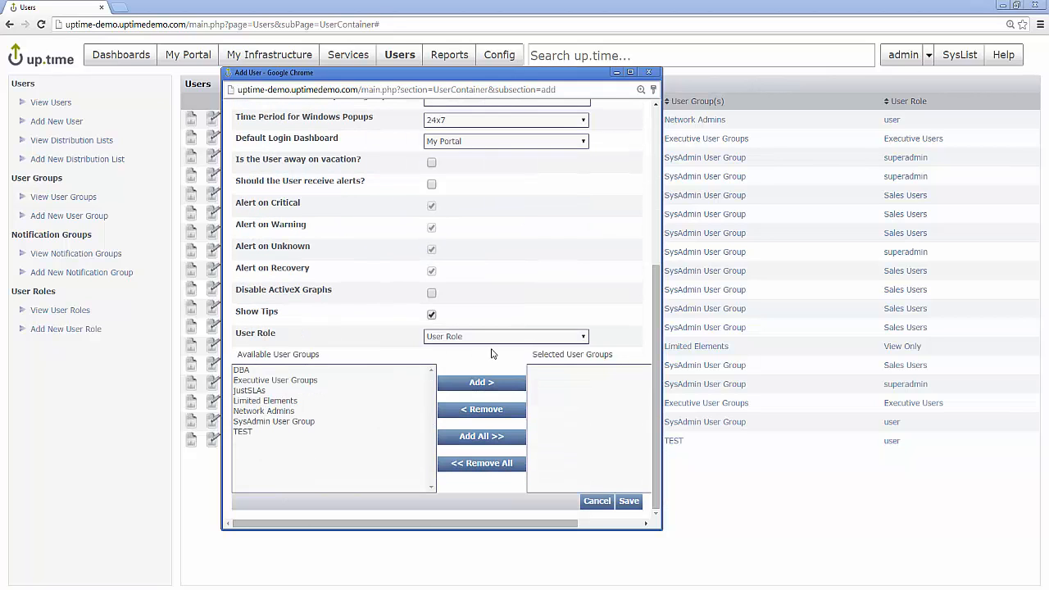
click(469, 336)
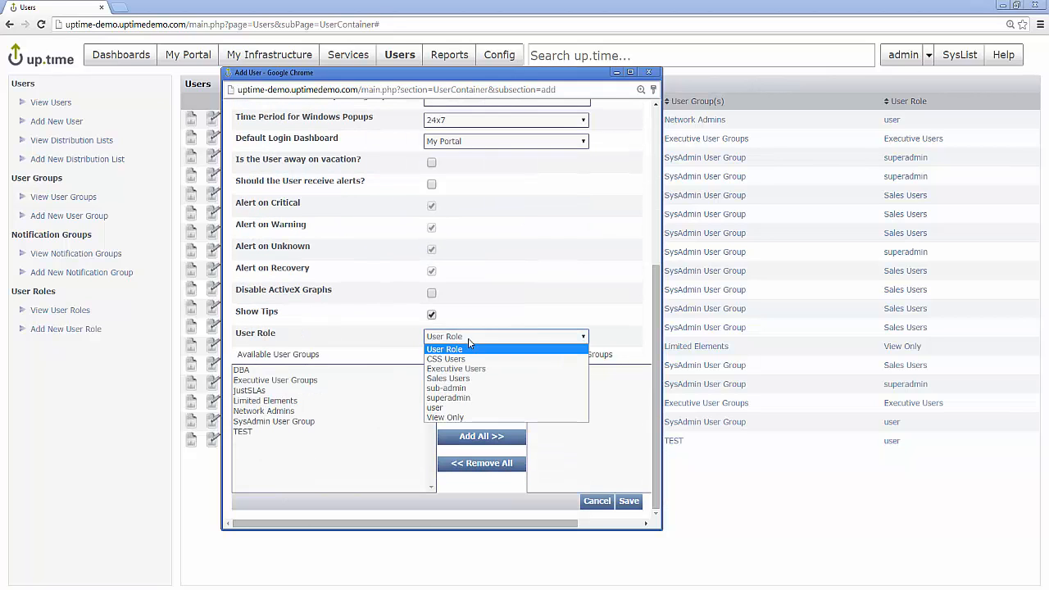
click(440, 418)
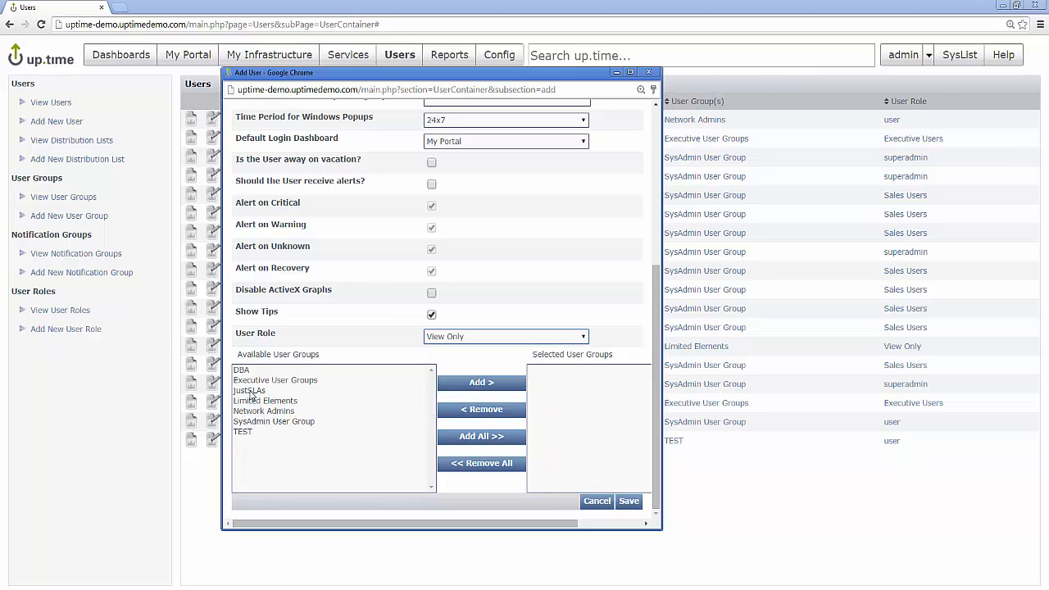
Step: Add the user to the justSLAs group, set SLAs as default login dashboard, and save
click(252, 392)
click(482, 385)
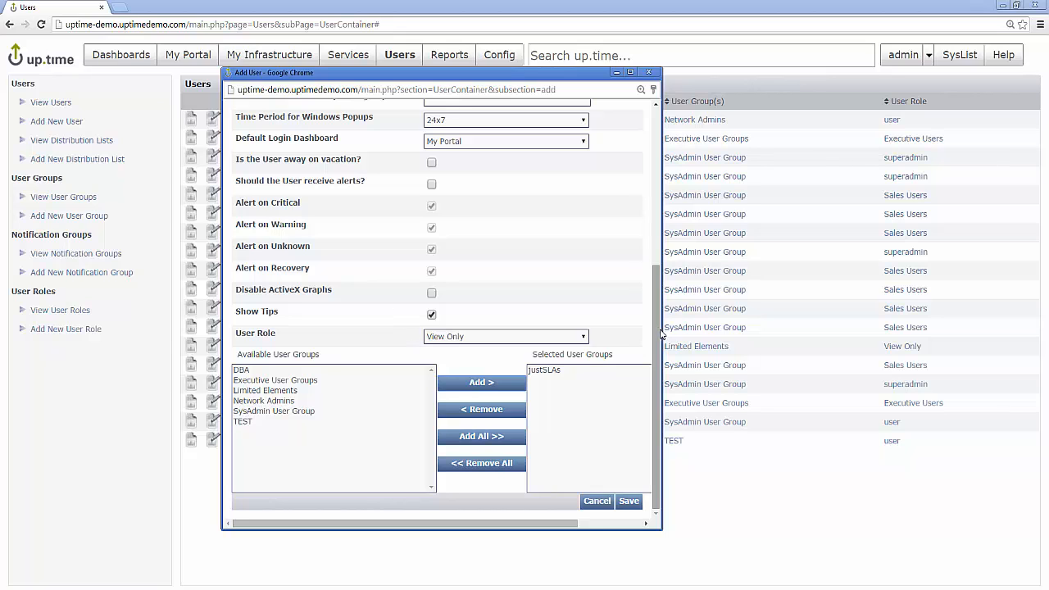
drag(661, 331, 801, 331)
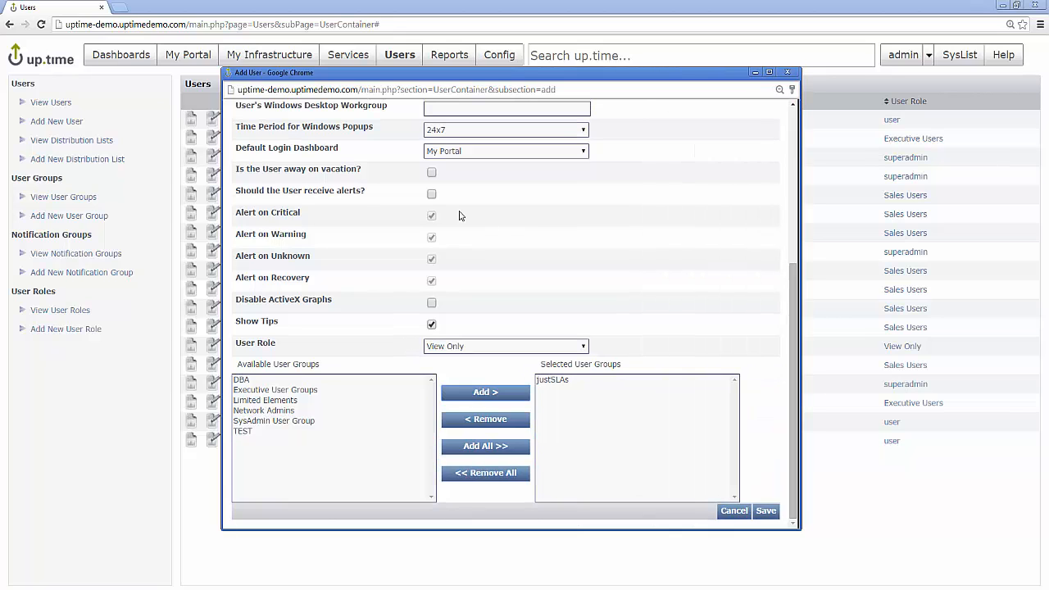
click(491, 151)
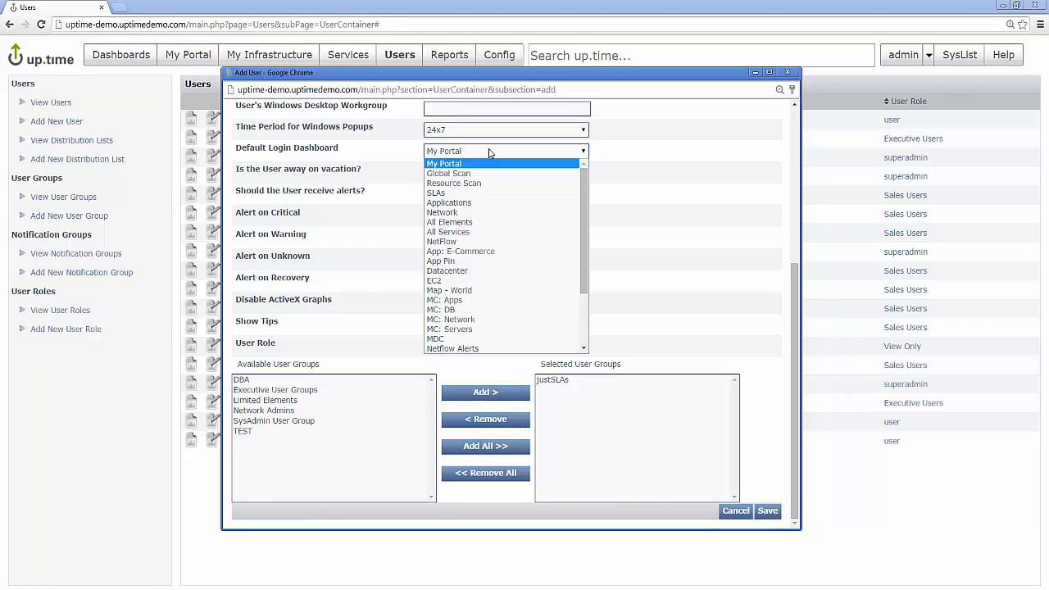
click(458, 193)
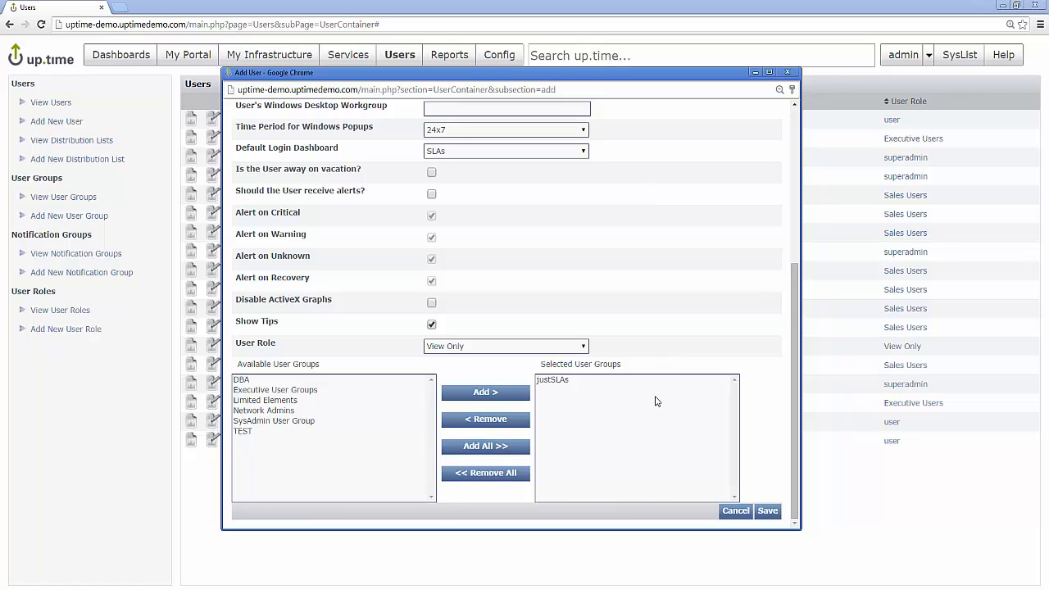
click(754, 510)
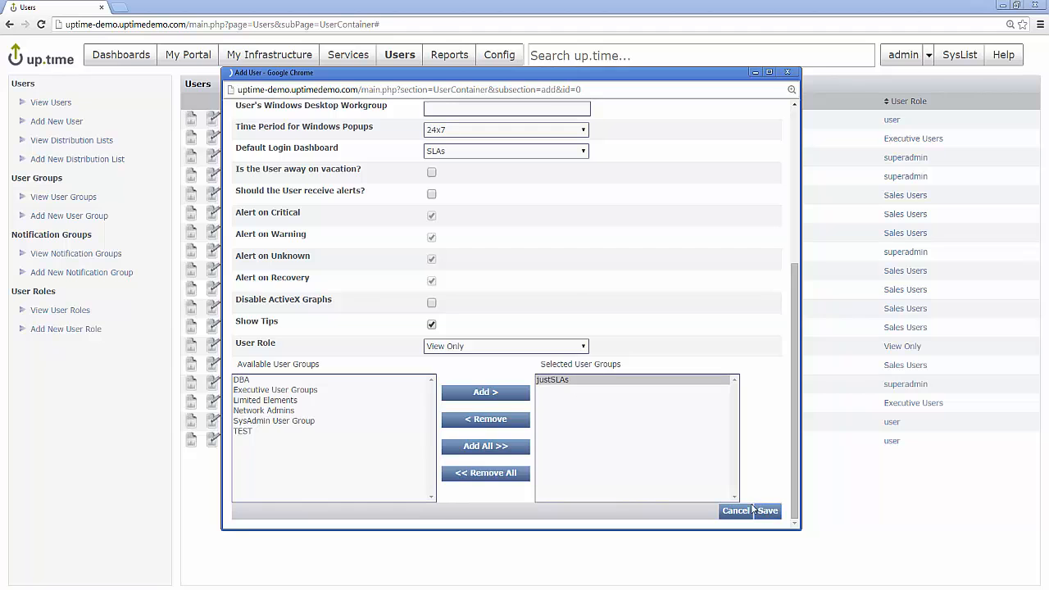
click(752, 163)
Step: Log out of the admin account and sign in as the new view-only user
click(750, 178)
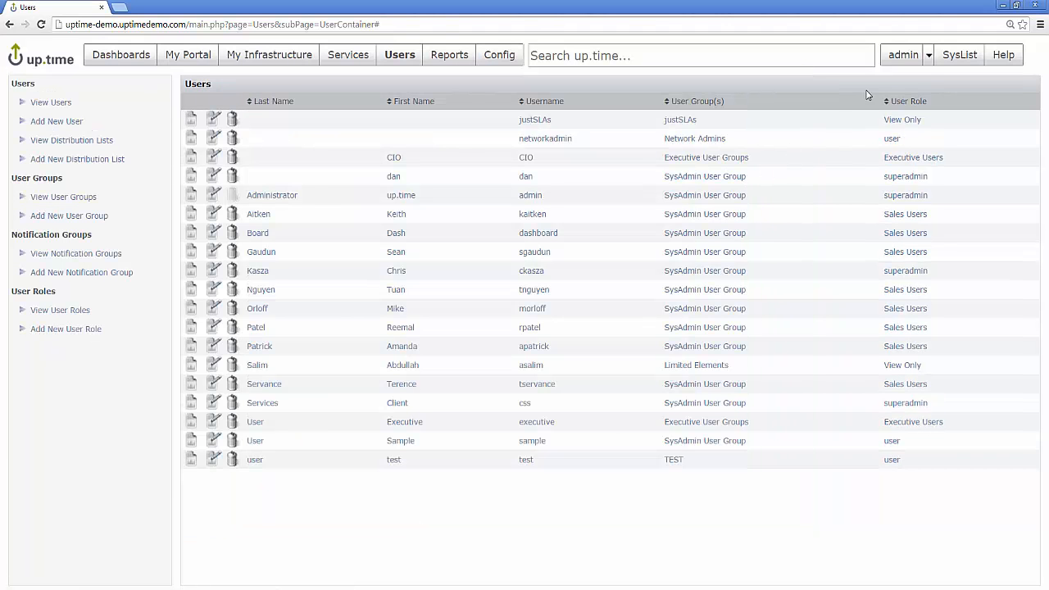
click(925, 59)
click(925, 96)
text(uptime)
key(Return)
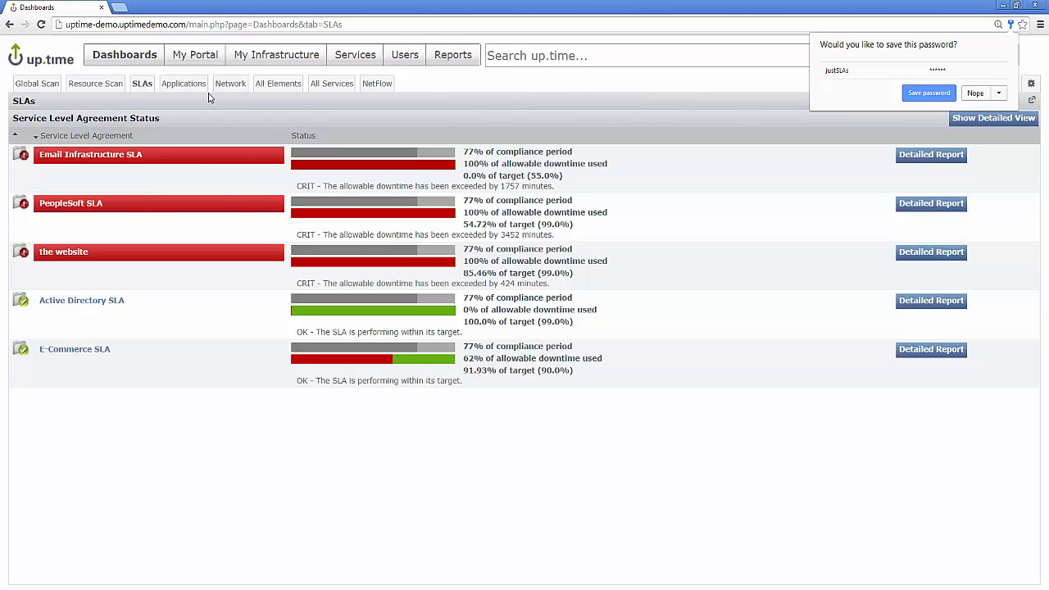
Step: Browse Global Scan and the SLAs group in My Infrastructure, then open the SLAs dashboard
click(55, 85)
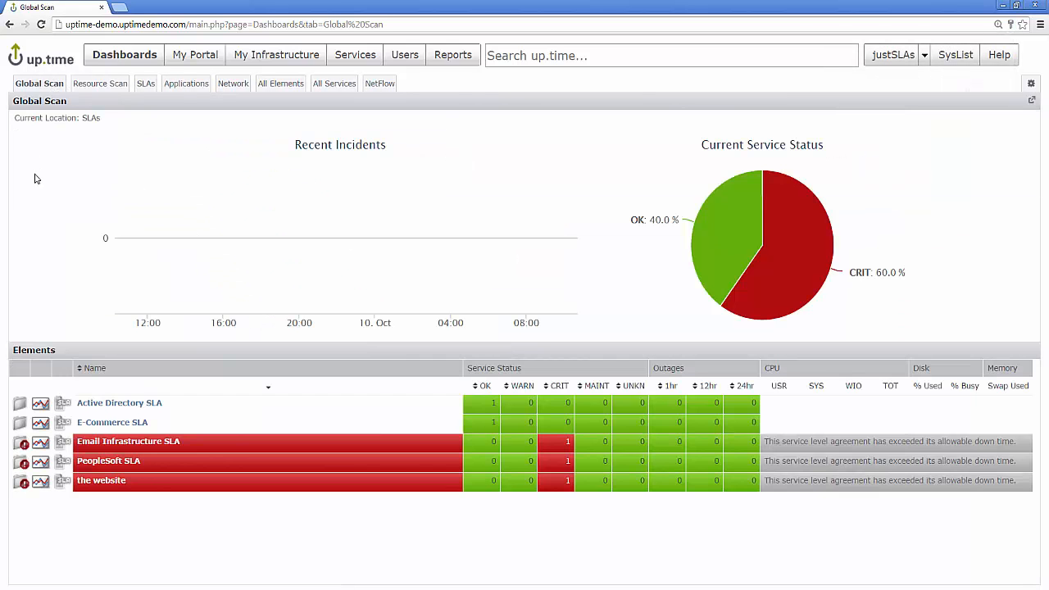
click(256, 55)
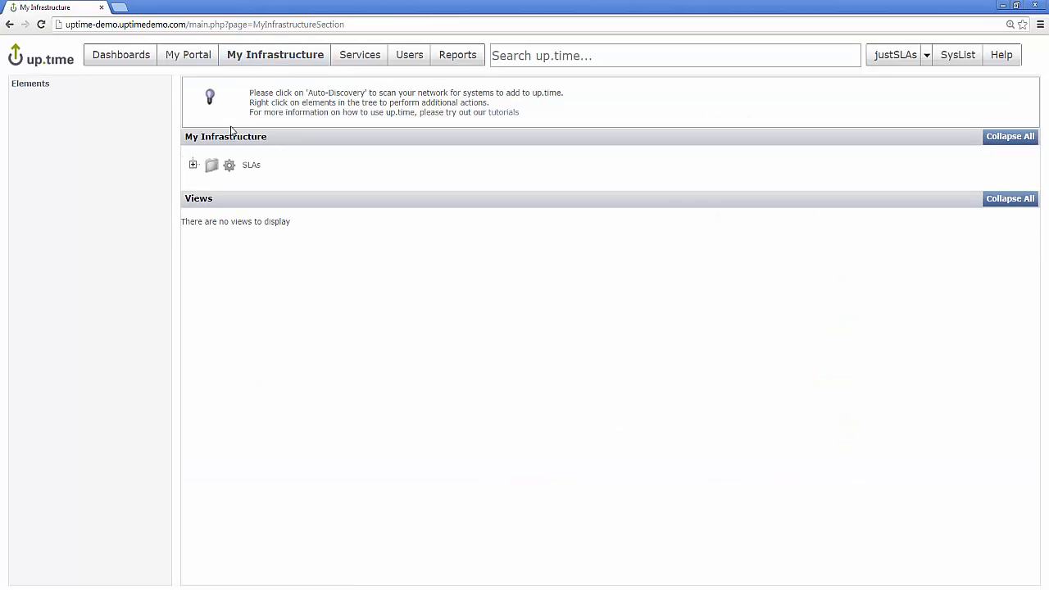
click(192, 165)
click(114, 64)
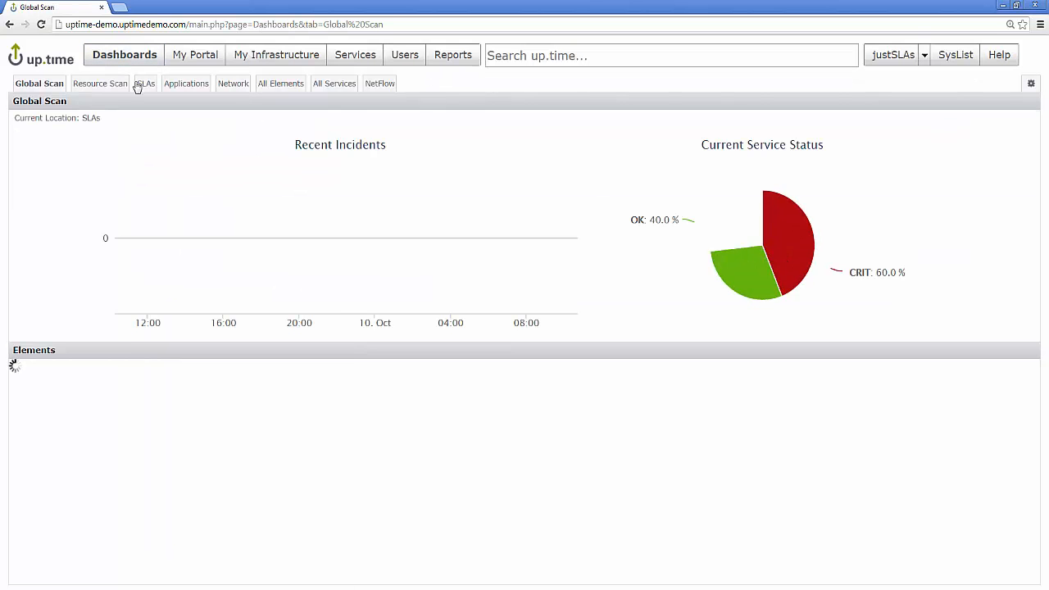
click(141, 84)
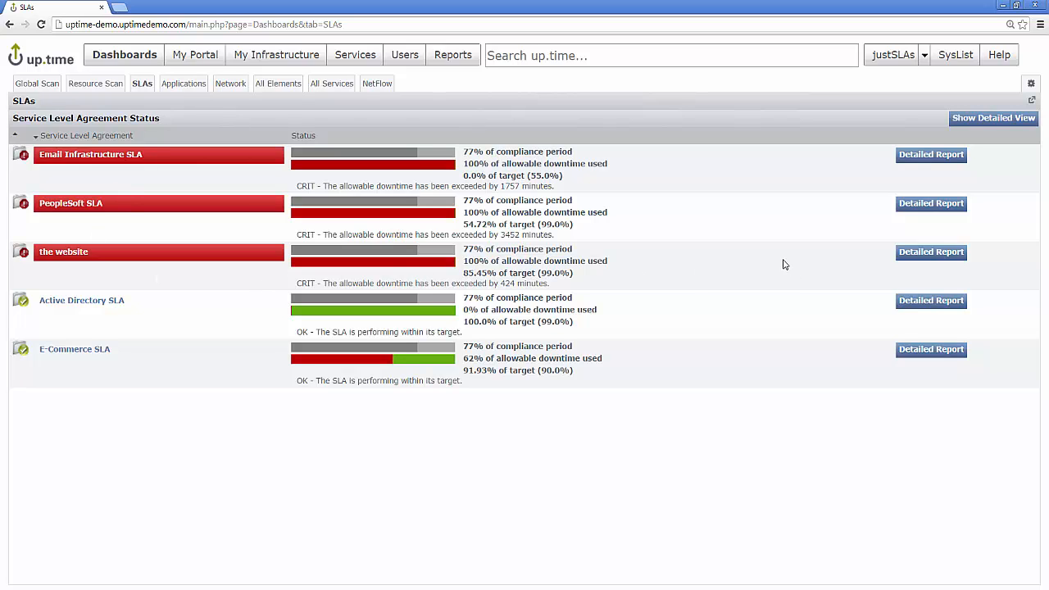
Step: Open the Detailed Report for 'the website' SLA and maximize its window
click(930, 254)
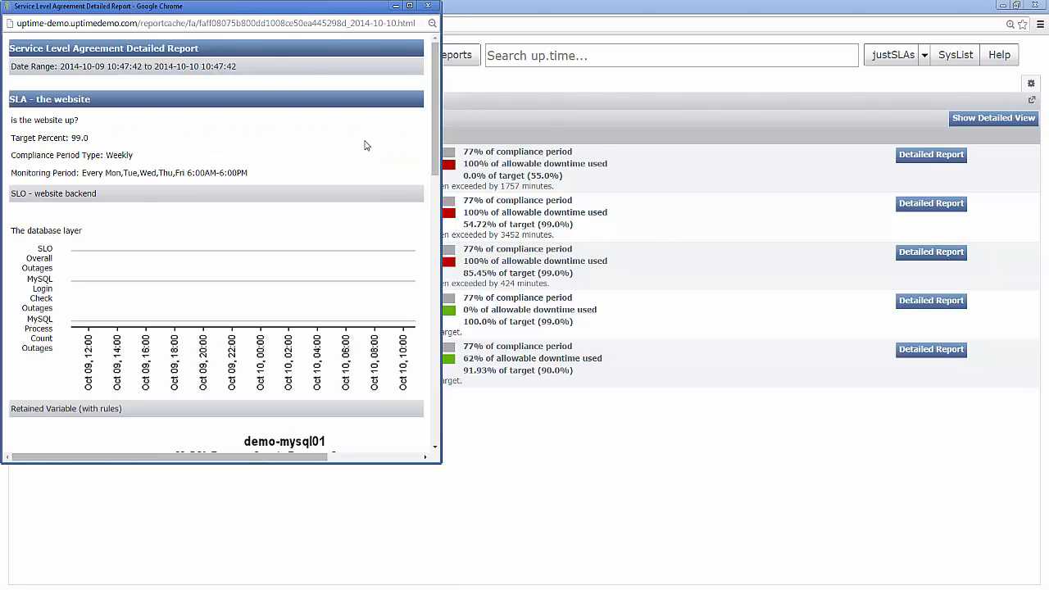
click(411, 7)
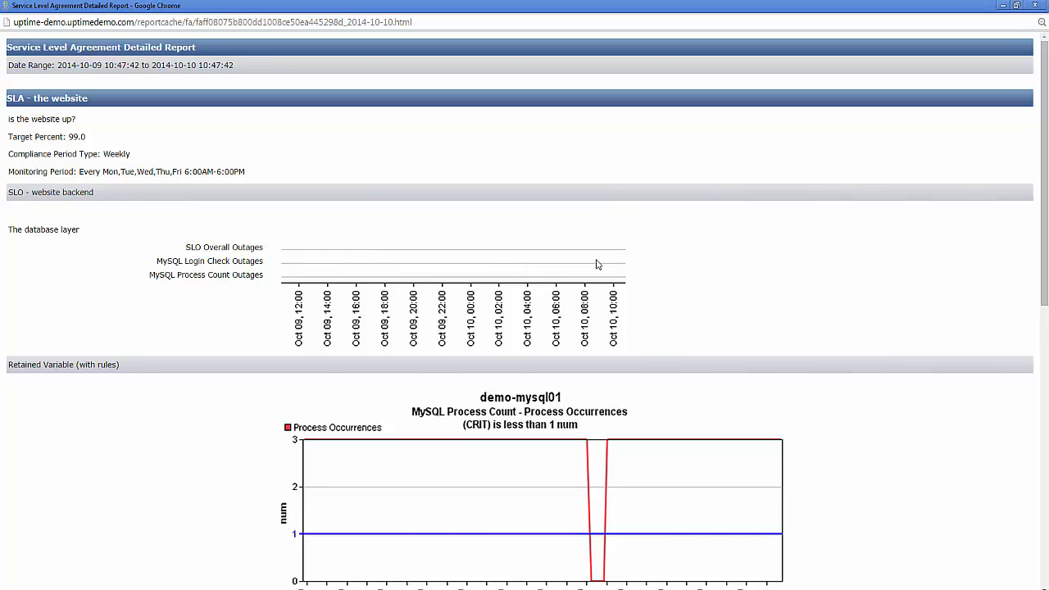
Step: Scroll through the website SLA report, highlighting the Monitoring Period, down to the demo-apache01 response chart
scroll(596, 264, down, 3)
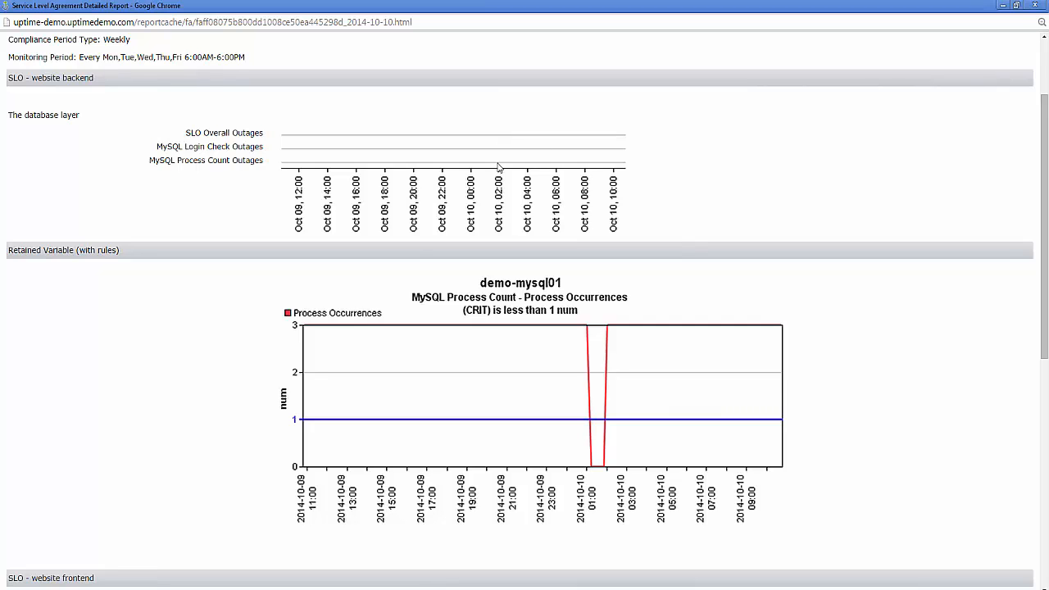
drag(245, 57, 80, 58)
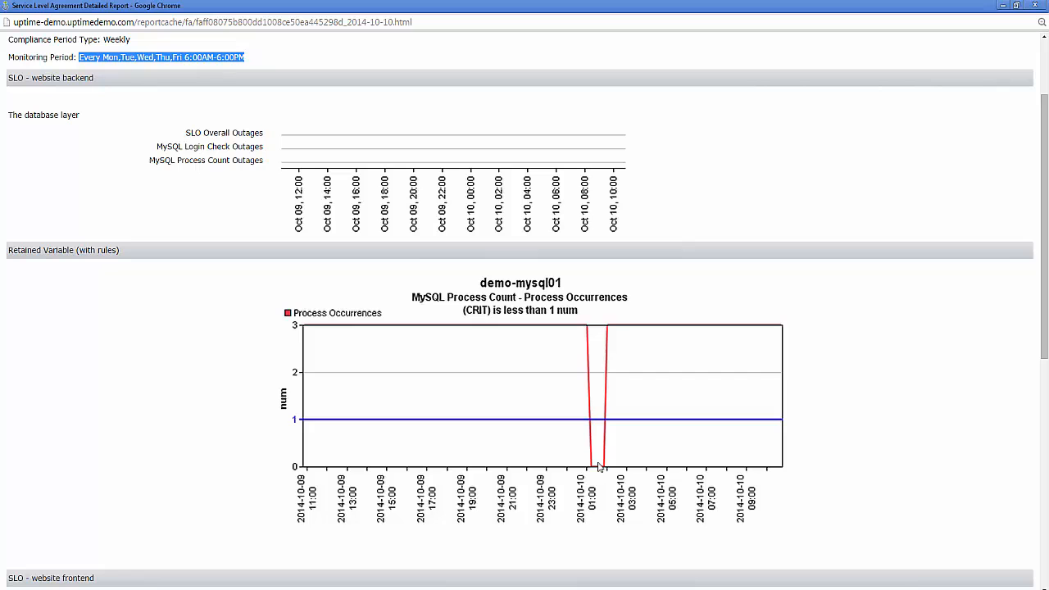
scroll(598, 467, down, 1)
scroll(598, 467, down, 2)
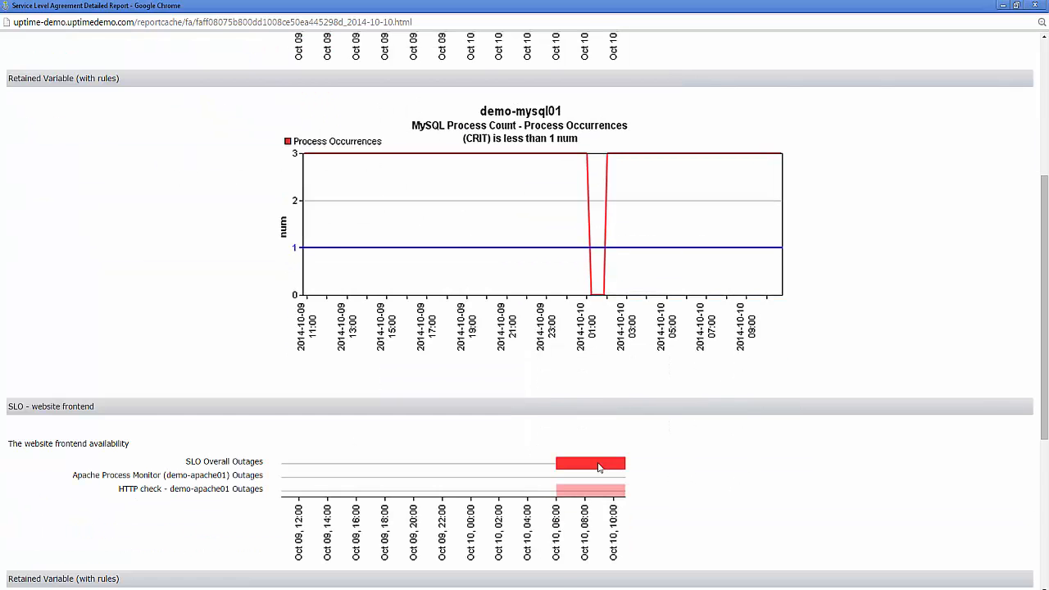
scroll(598, 467, down, 3)
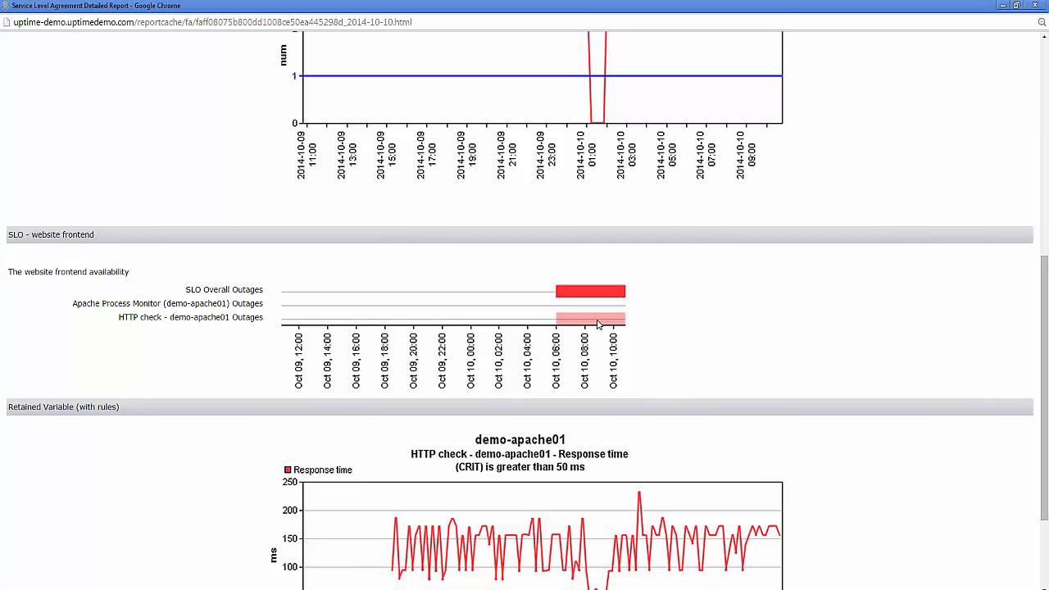
scroll(597, 324, down, 3)
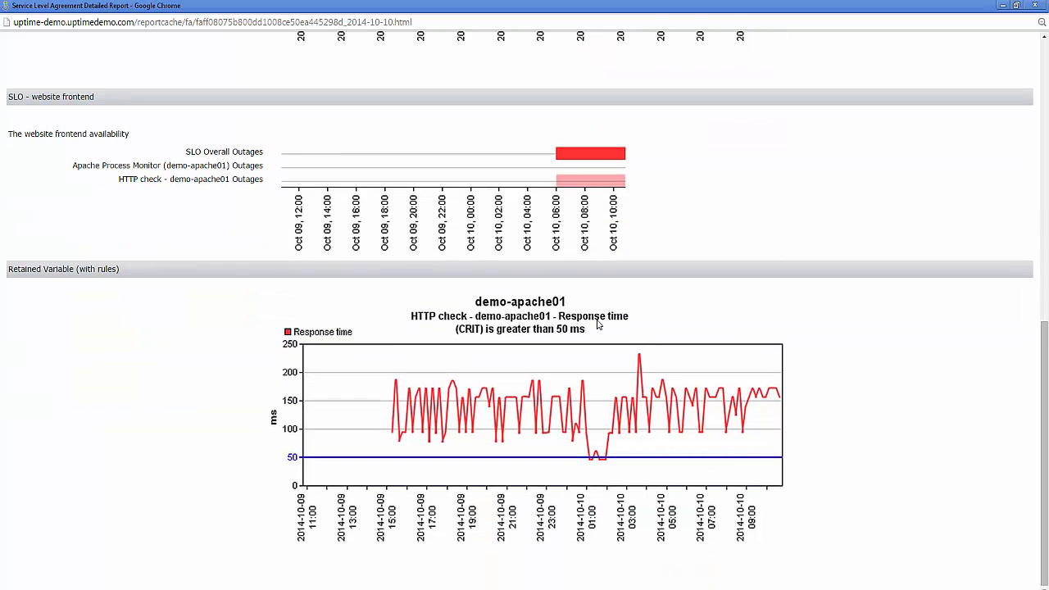